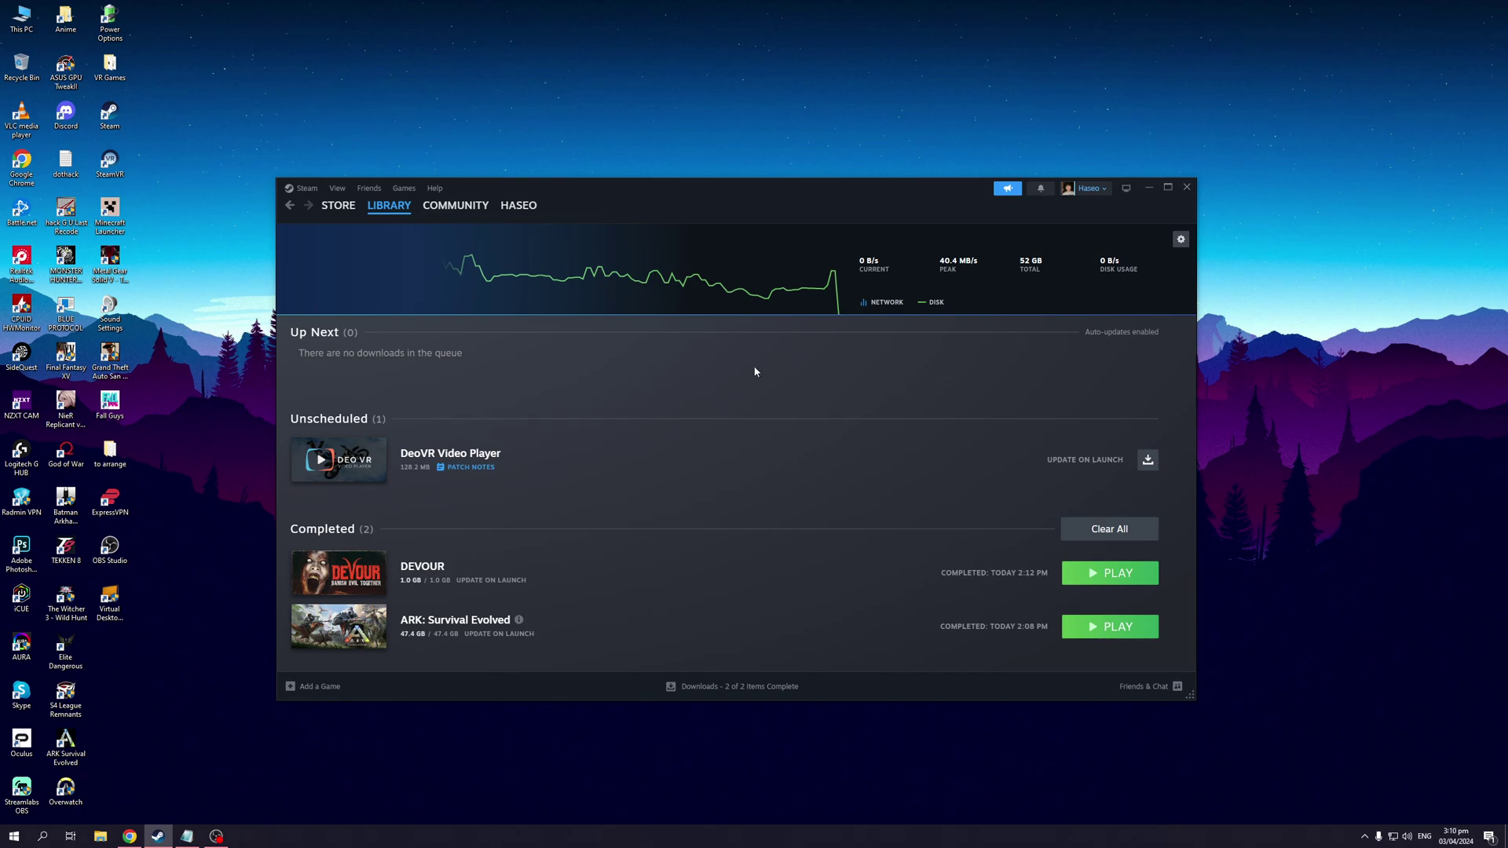
Step: Open the Steam shortcut's file location and bring up the steam.exe context menu
right_click(116, 115)
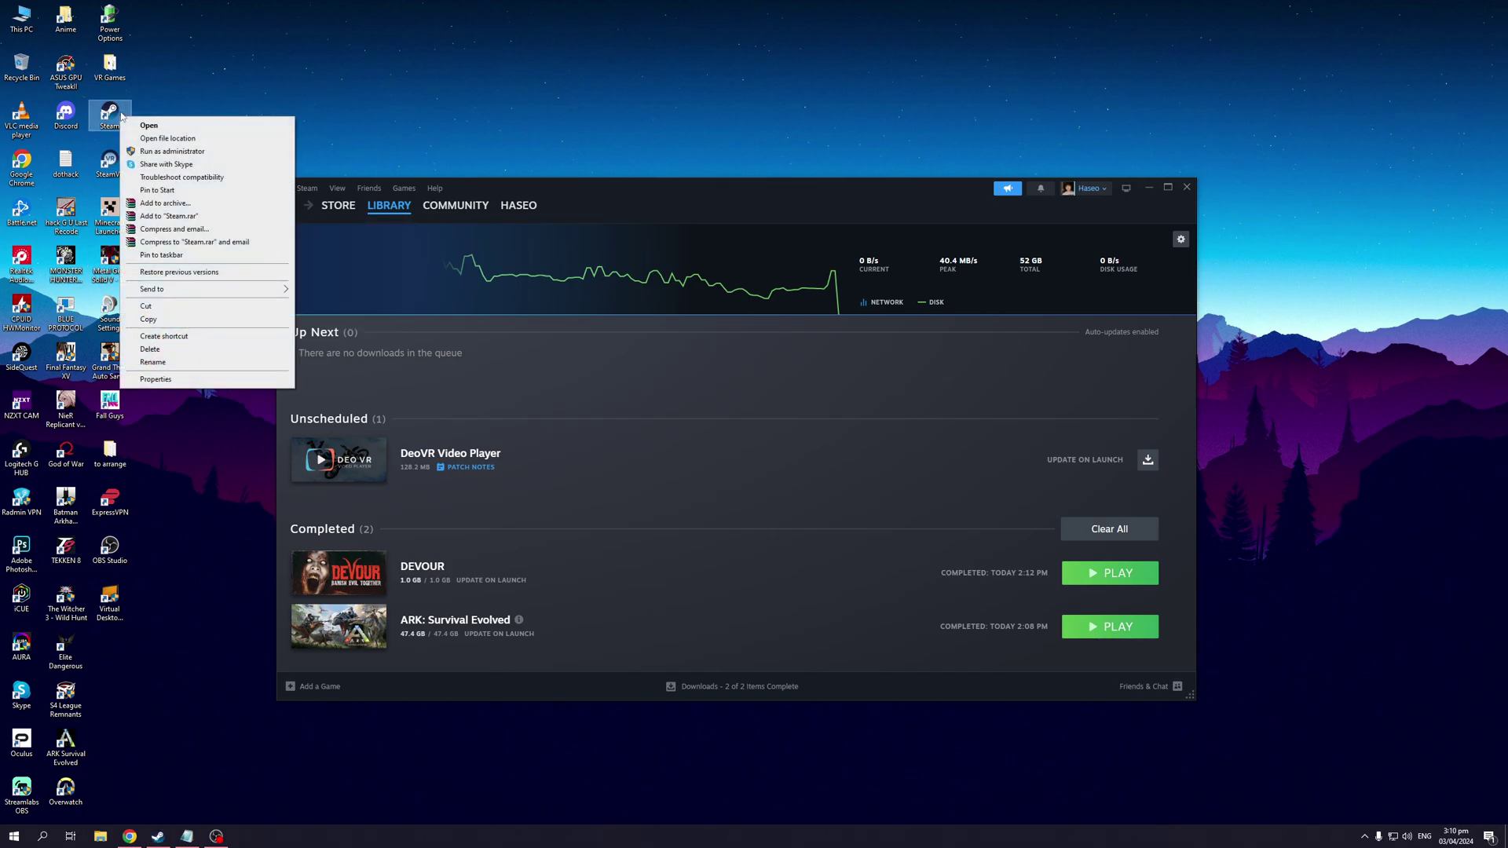
left_click(167, 138)
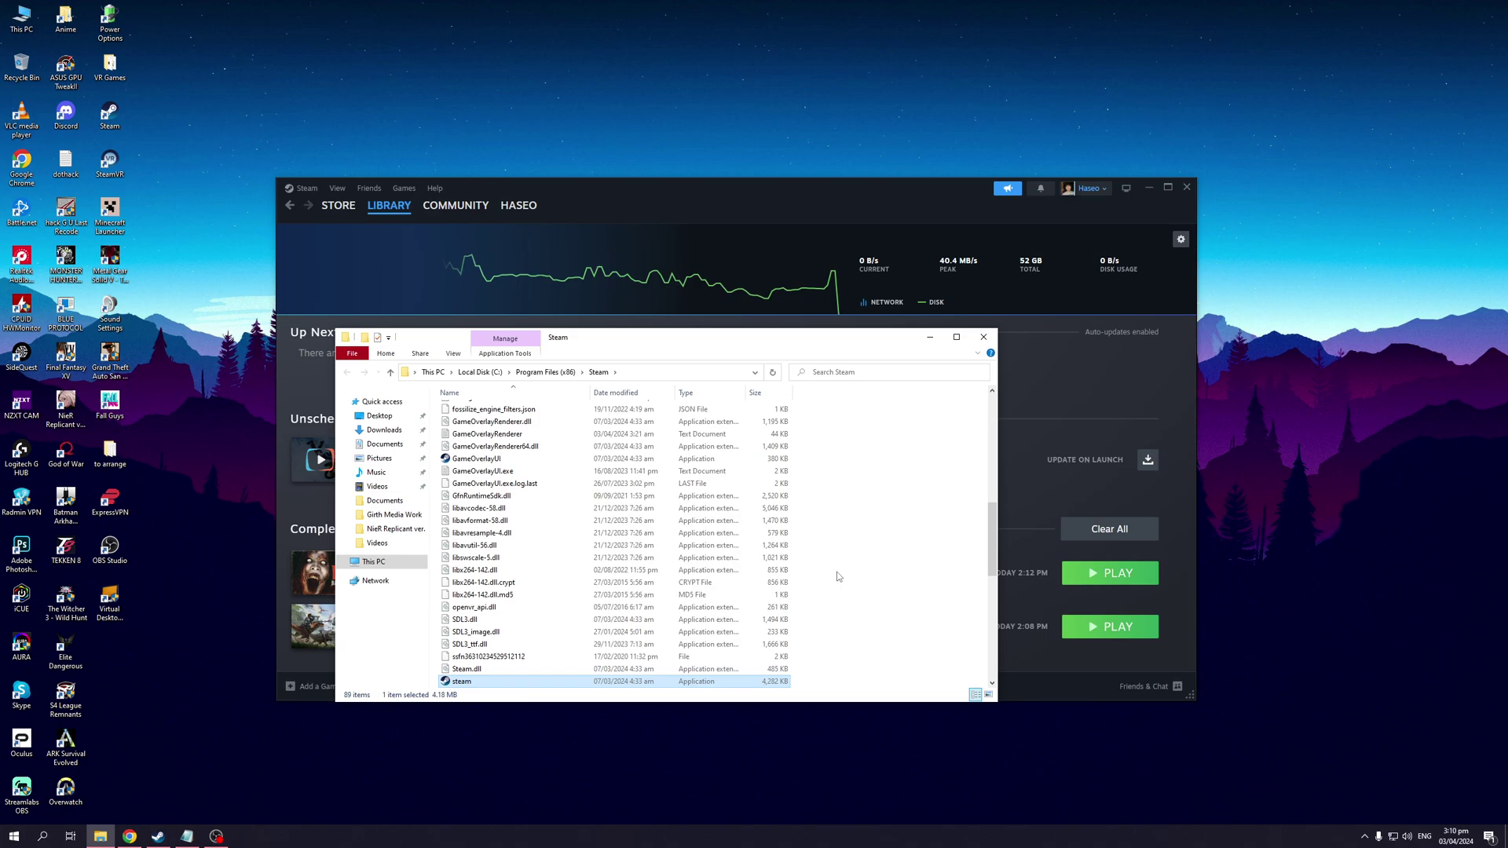
right_click(501, 686)
Step: Open steam.exe's Properties and show its Compatibility settings, all options unchecked
left_click(544, 680)
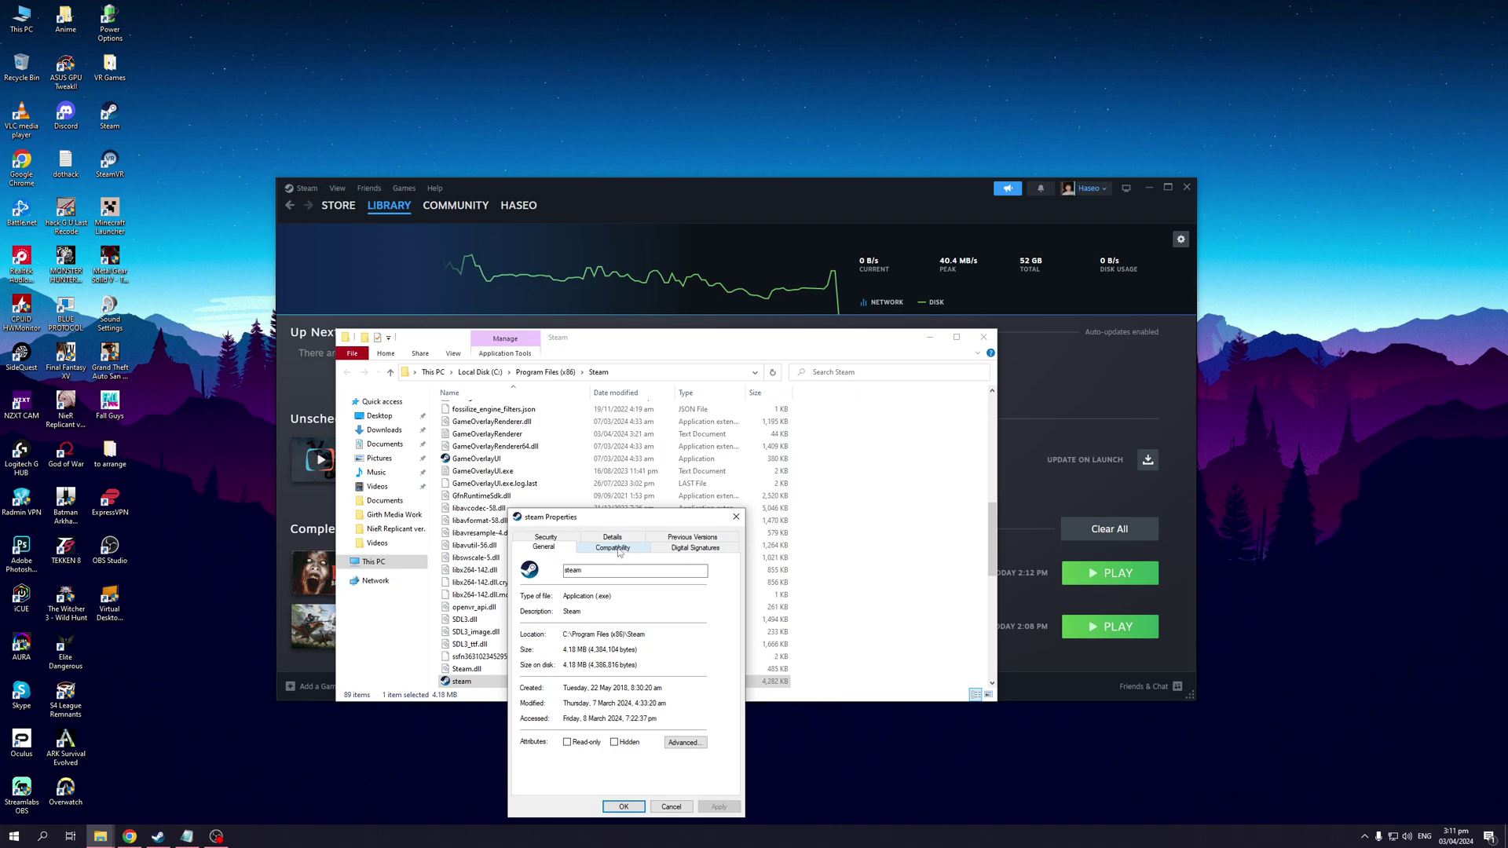
left_click(620, 549)
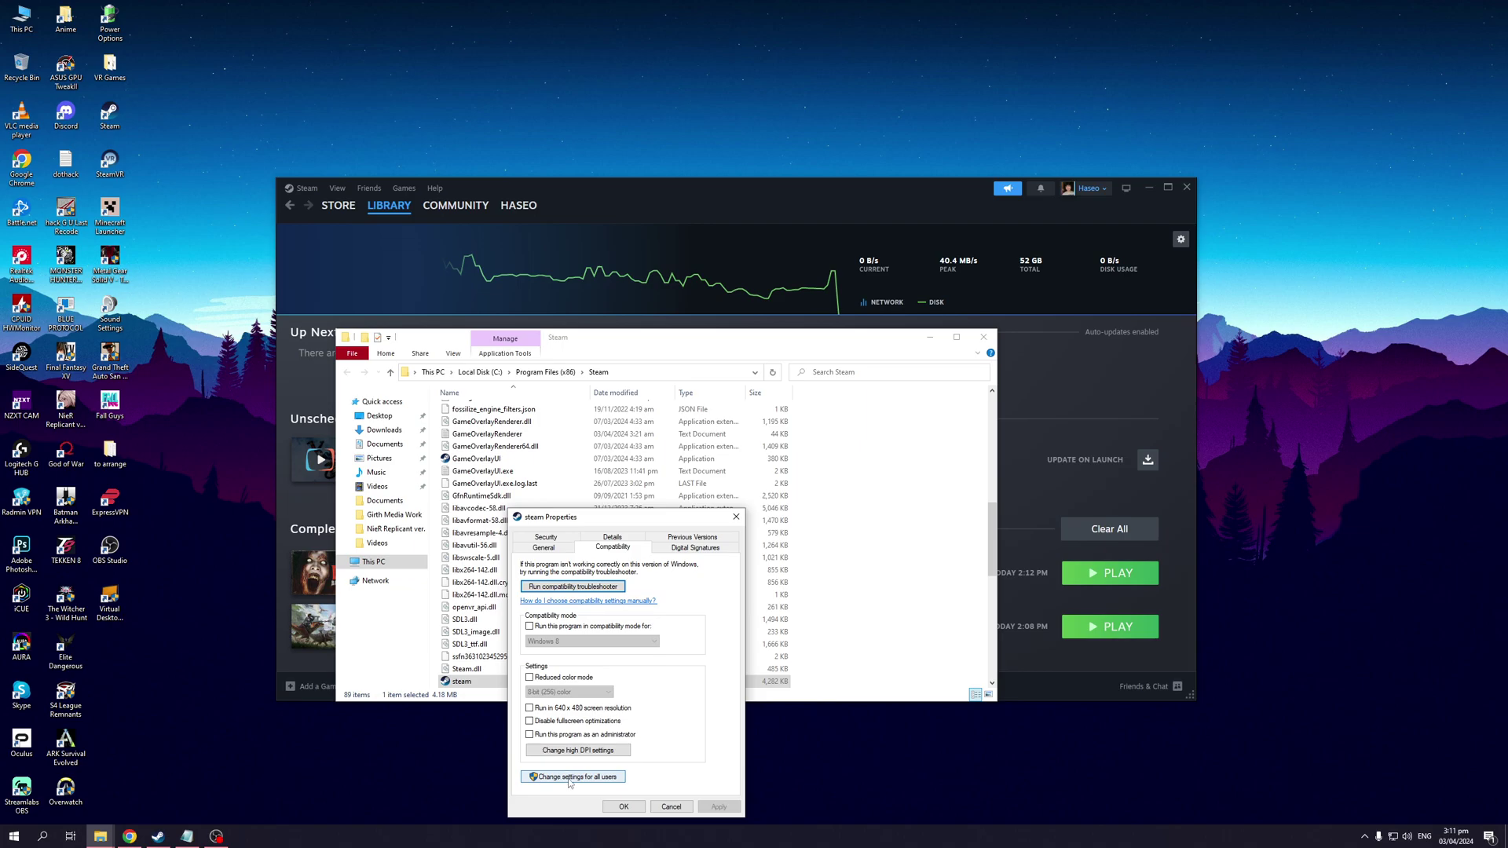
Step: Open and close the all-users compatibility settings, then close the steam.exe Properties window
left_click(570, 777)
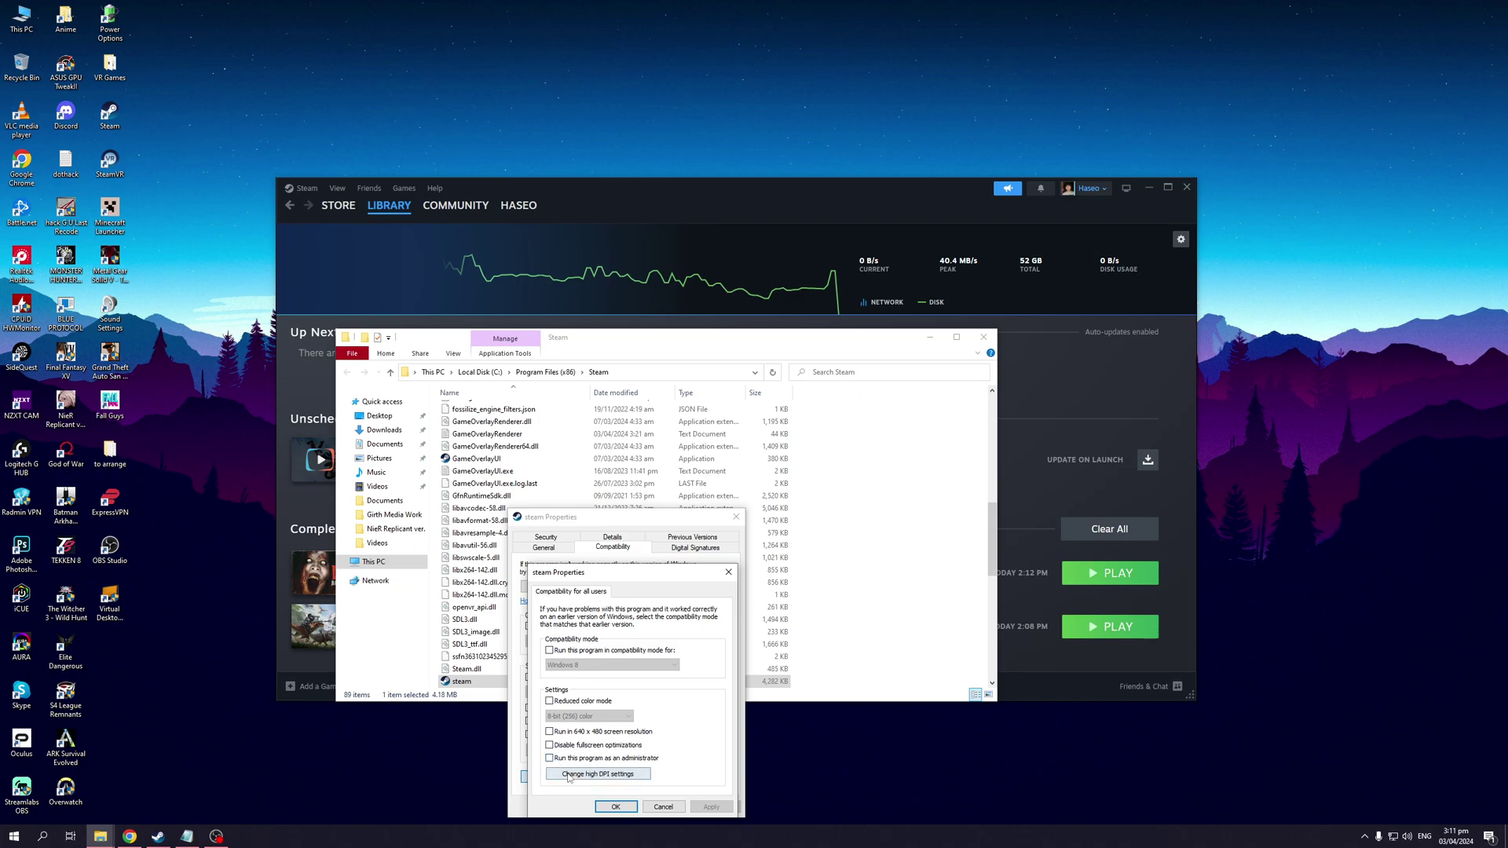
left_click(731, 573)
left_click(736, 519)
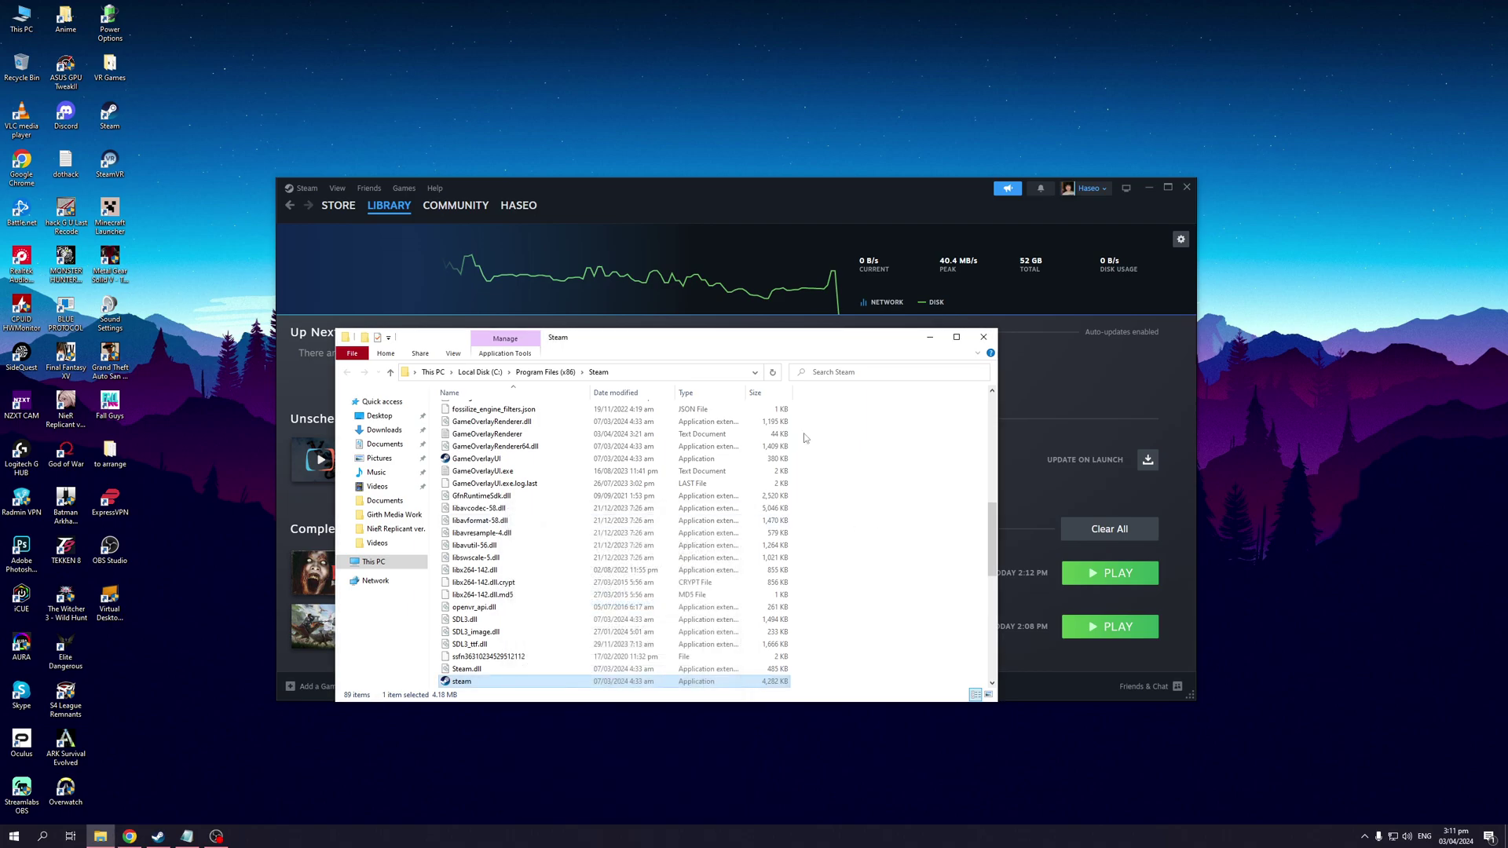
Step: Close the Steam install folder window, revealing Steam's downloads page with DEVOUR and ARK
left_click(984, 337)
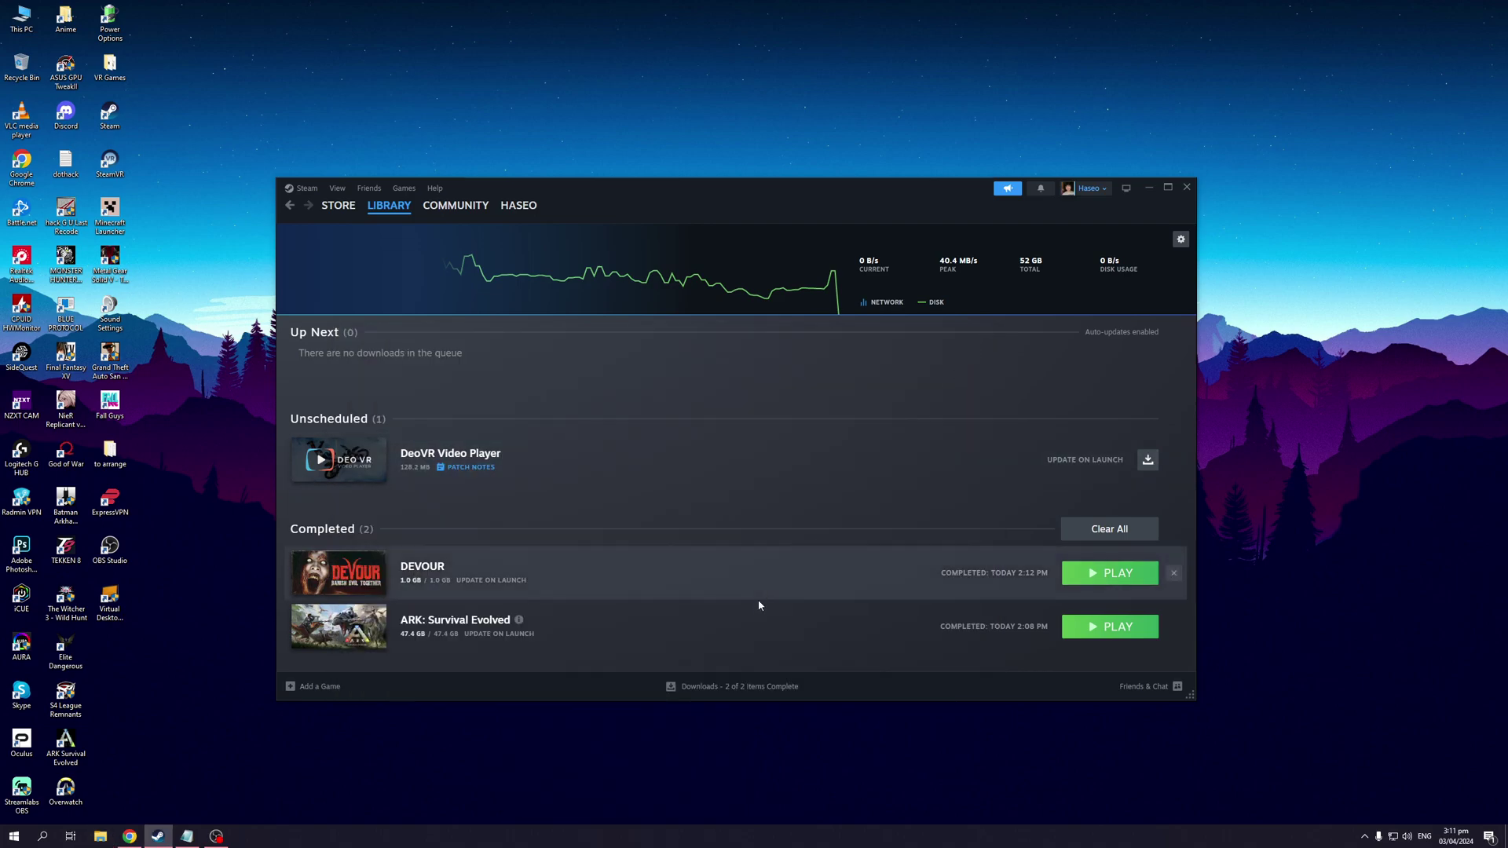